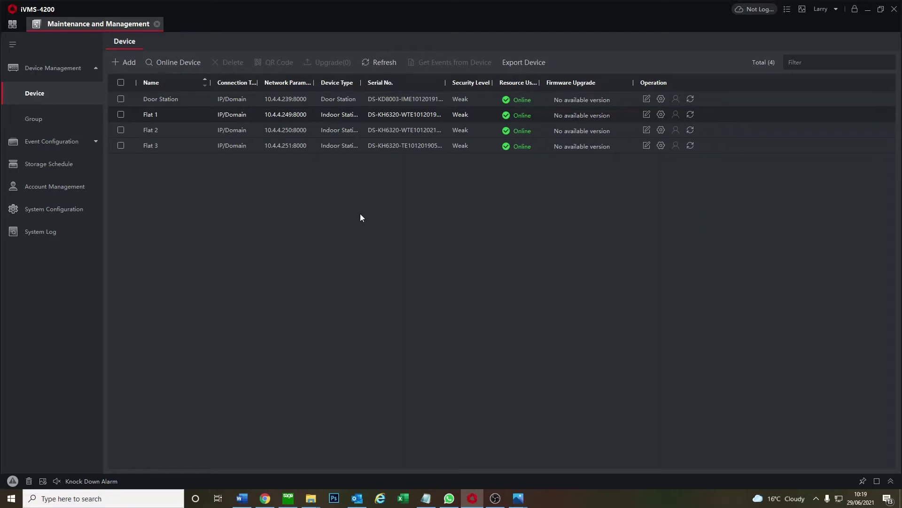
Select all four devices in the device list, then clear the selection
left_click(120, 99)
left_click(121, 114)
left_click(121, 146)
left_click(121, 99)
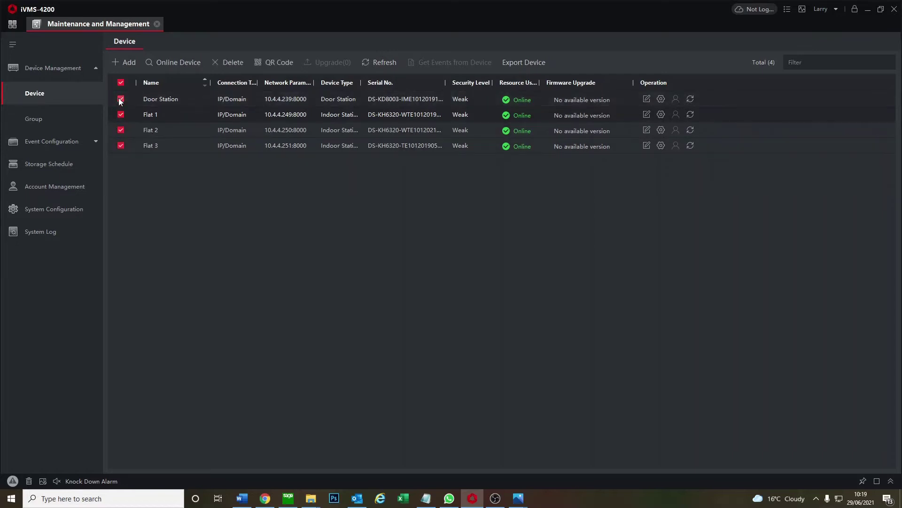
left_click(120, 114)
left_click(121, 146)
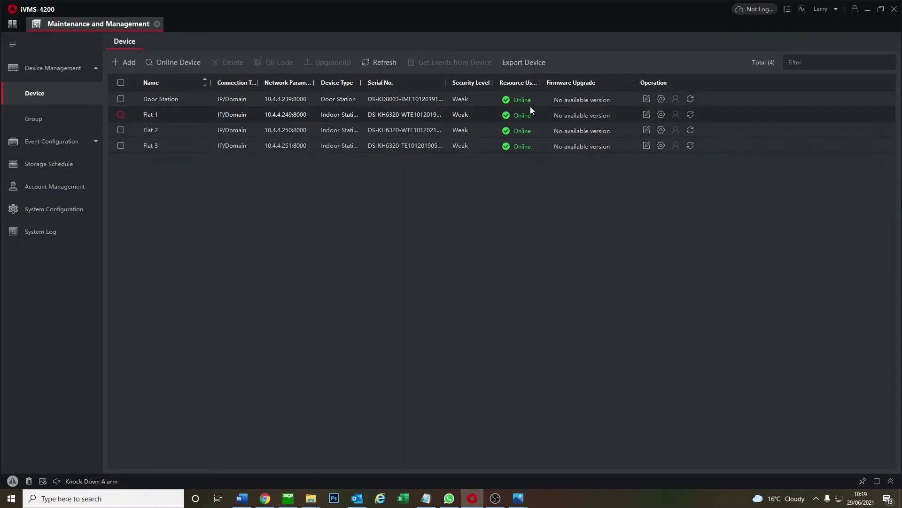
Enter and save the registration password in the door station's Intercom > Session Settings
left_click(661, 100)
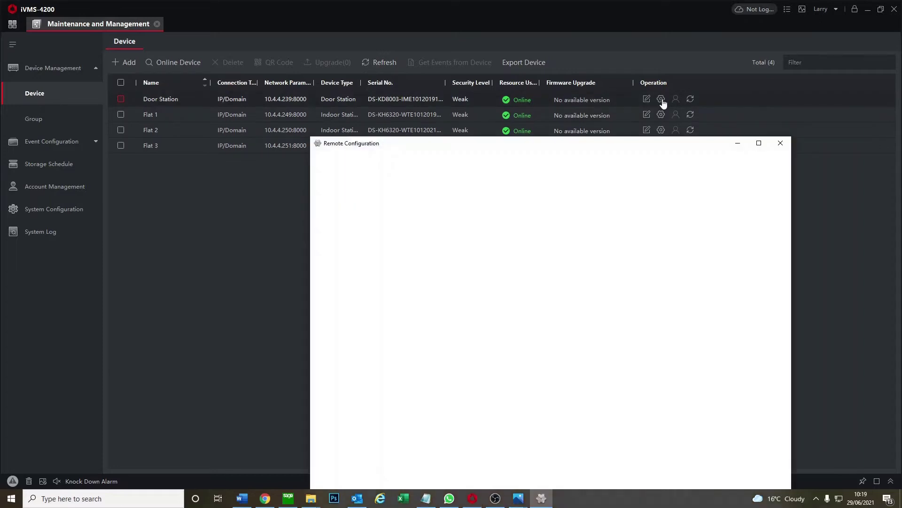
left_click_drag(552, 148, 526, 99)
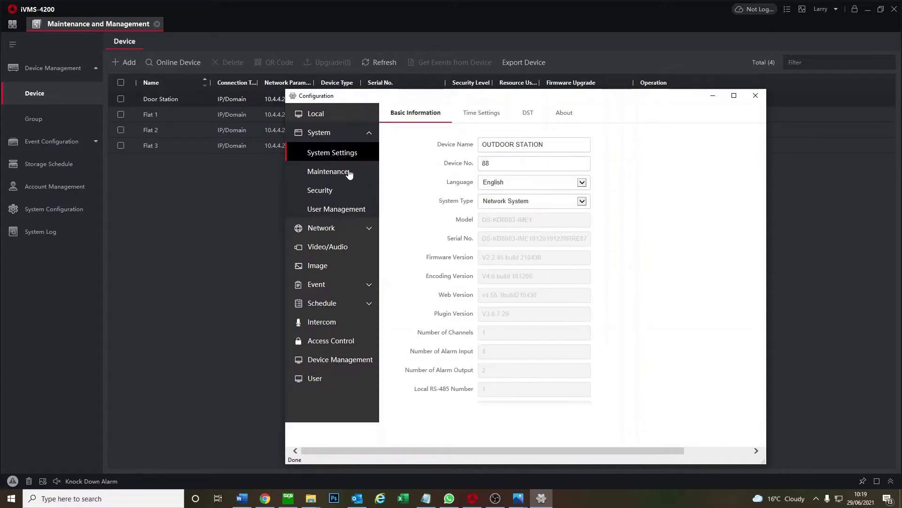
left_click(331, 323)
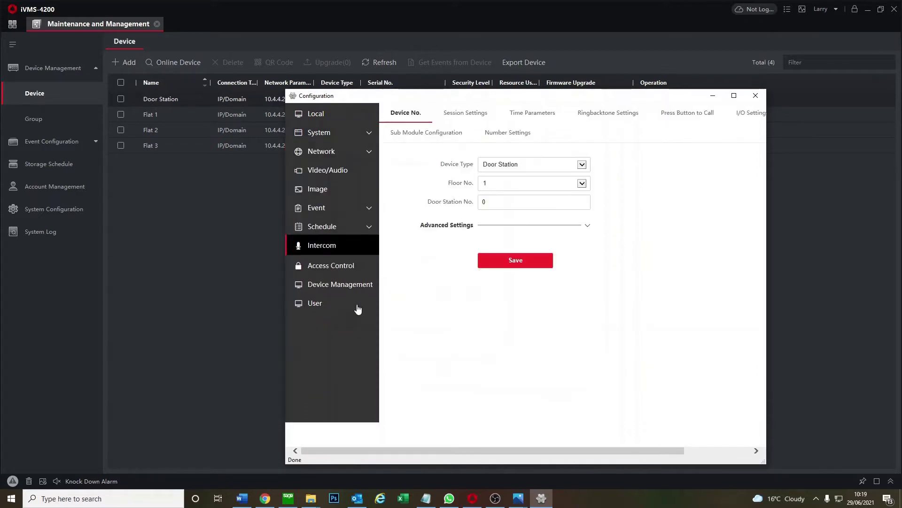
left_click(472, 117)
left_click(491, 165)
type("1")
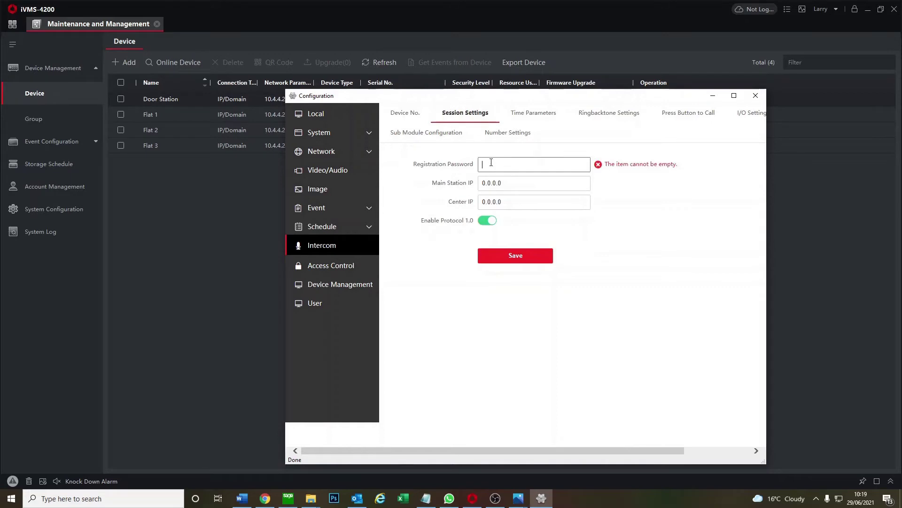
type("2345678")
left_click(527, 260)
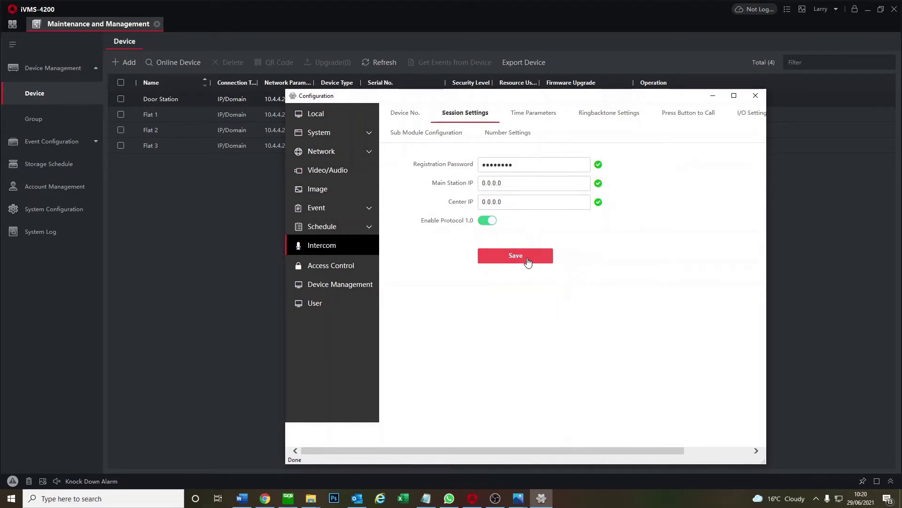
left_click(756, 96)
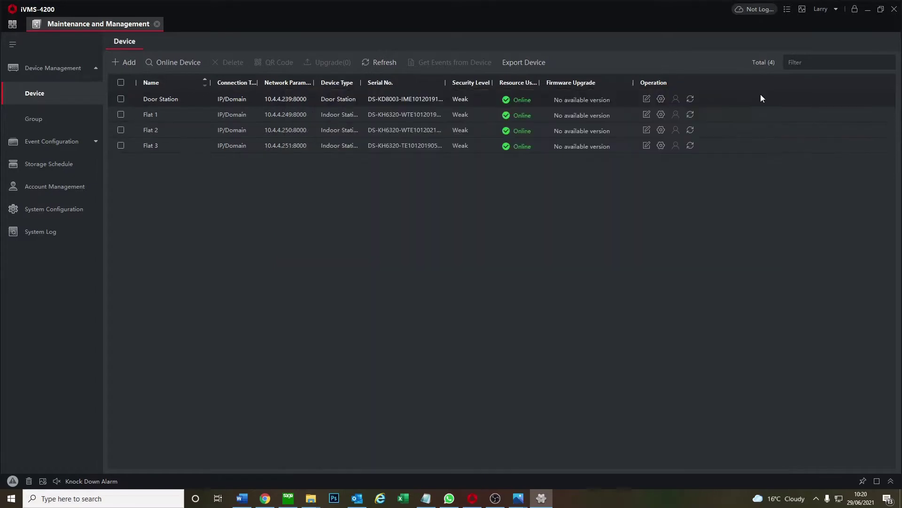
Save the registration password and door station IP 10.4.4.239 in Flat 1's Group Network Settings
left_click(662, 117)
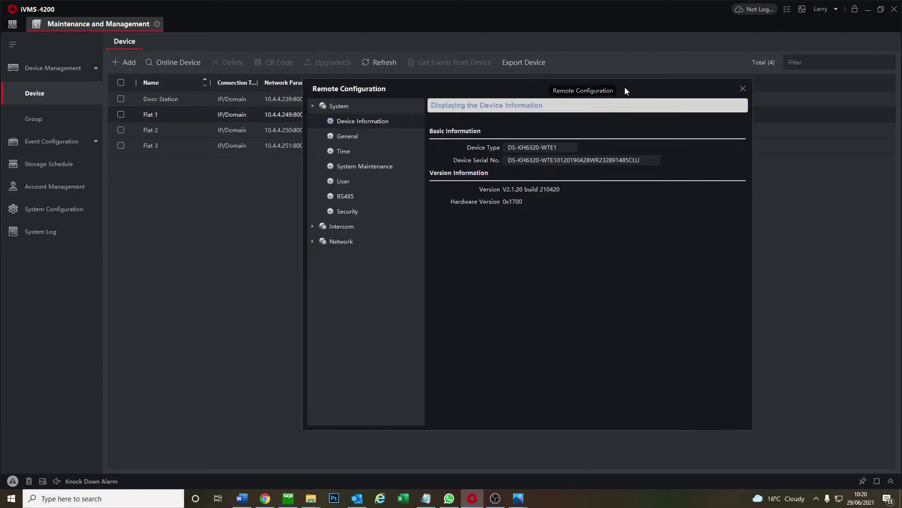
left_click(380, 252)
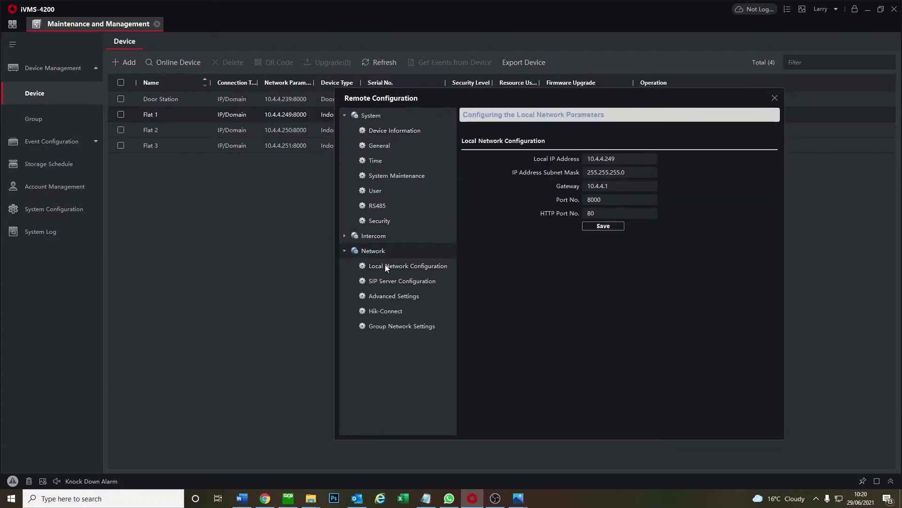
left_click(400, 327)
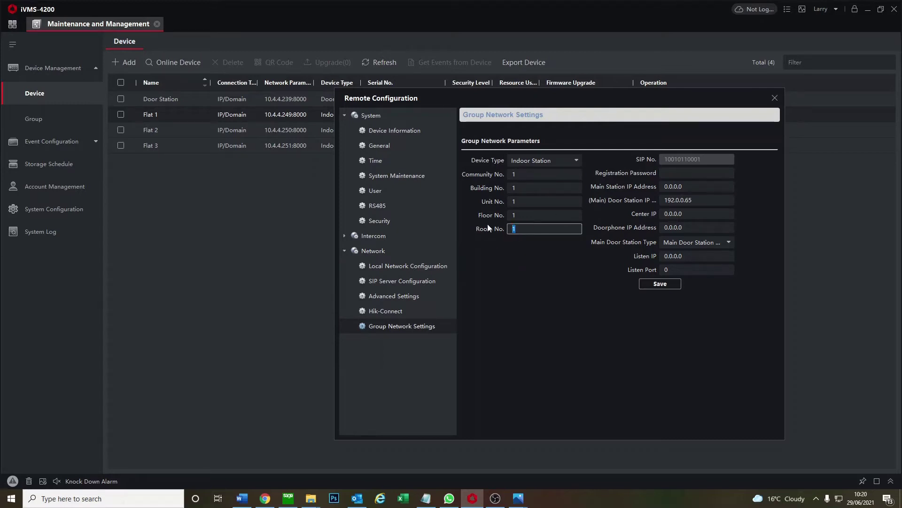
left_click(669, 174)
type("1234")
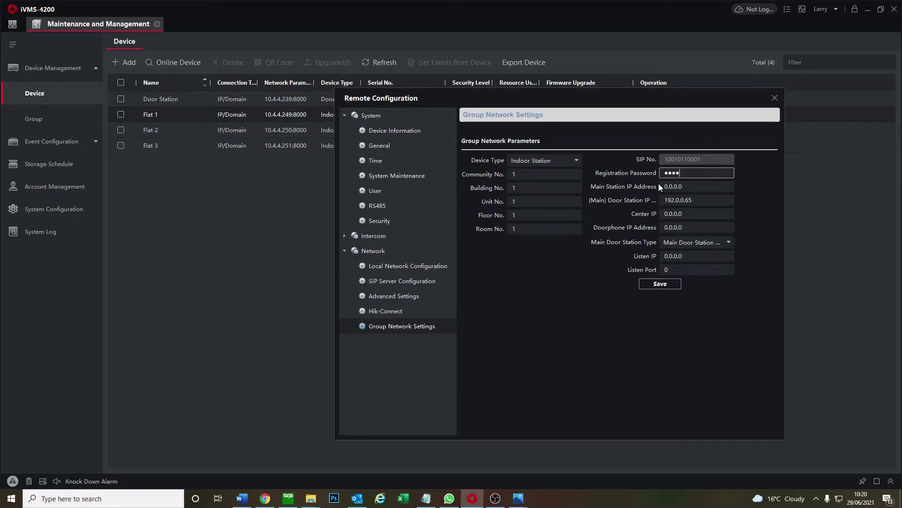
type("5678")
key("Tab")
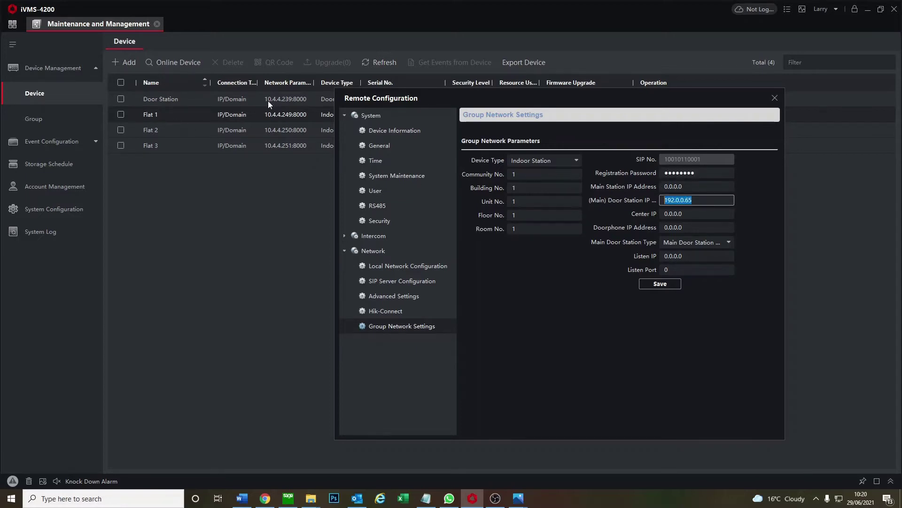
type("10.4.4.239")
left_click(661, 285)
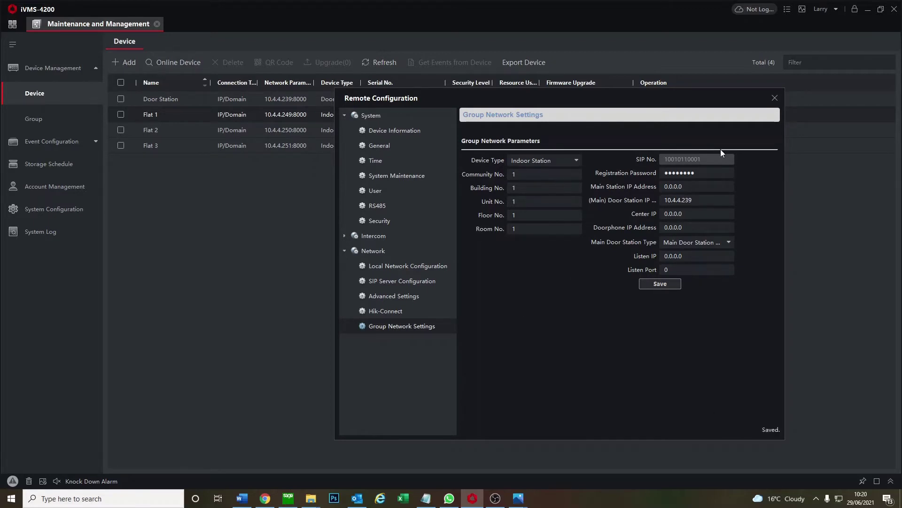
left_click(775, 98)
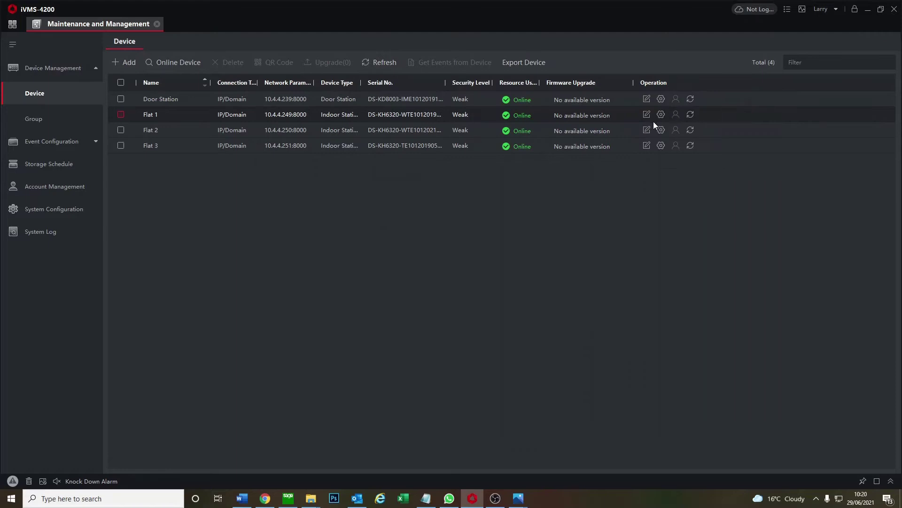
left_click(661, 130)
left_click_drag(532, 92, 676, 115)
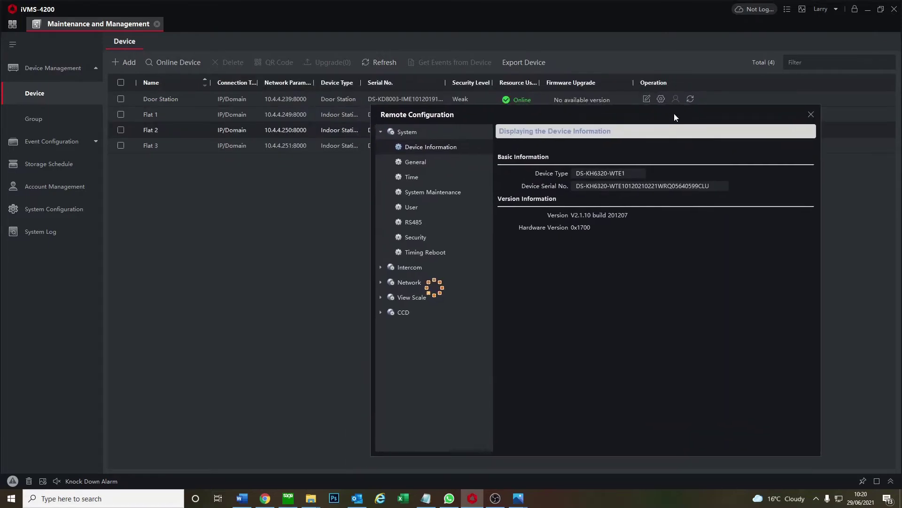
left_click(422, 252)
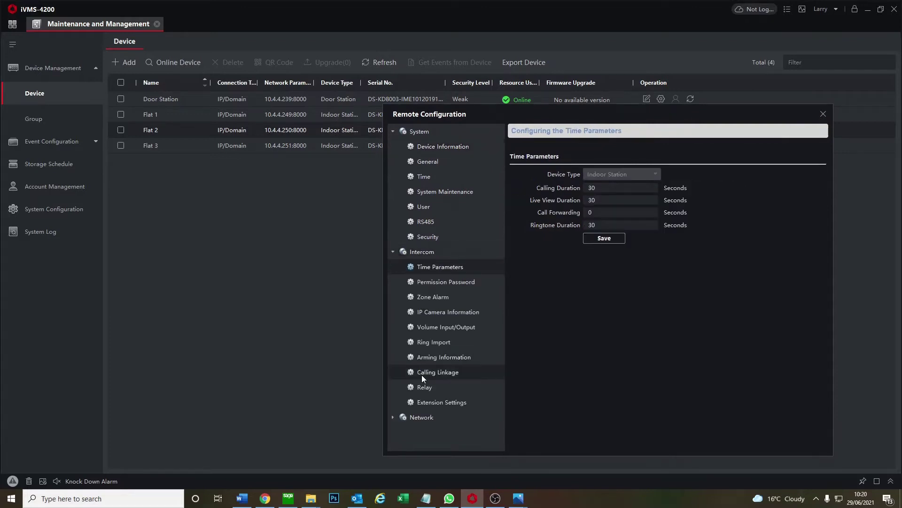
left_click(422, 417)
scroll(451, 413, "down", 2)
left_click(450, 432)
double_click(570, 242)
type("2")
left_click(735, 189)
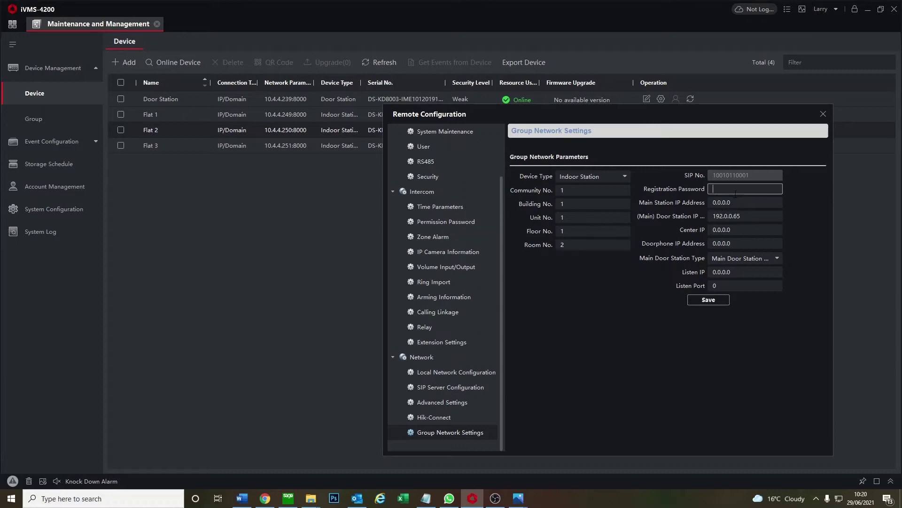
type("********")
key("Tab")
type("10.")
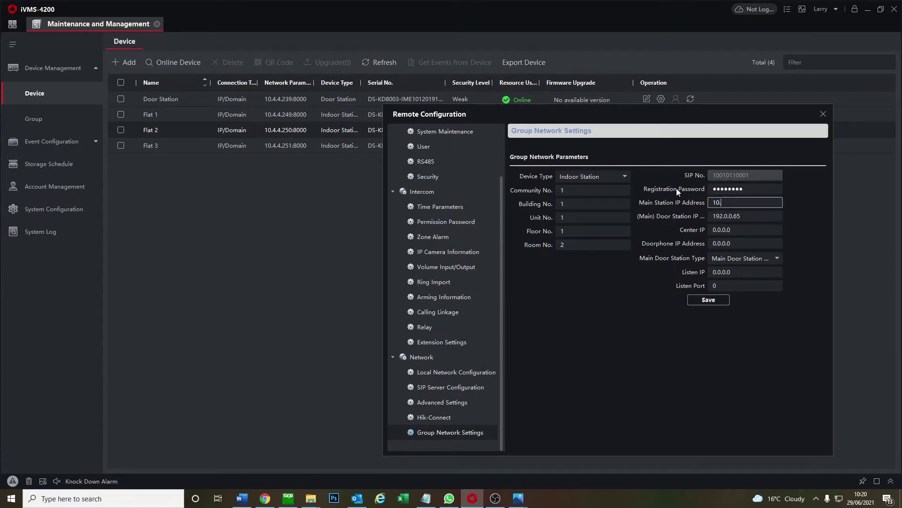
type("4.4")
key("ctrl+a")
key("BackSpace")
key("Tab")
type("10")
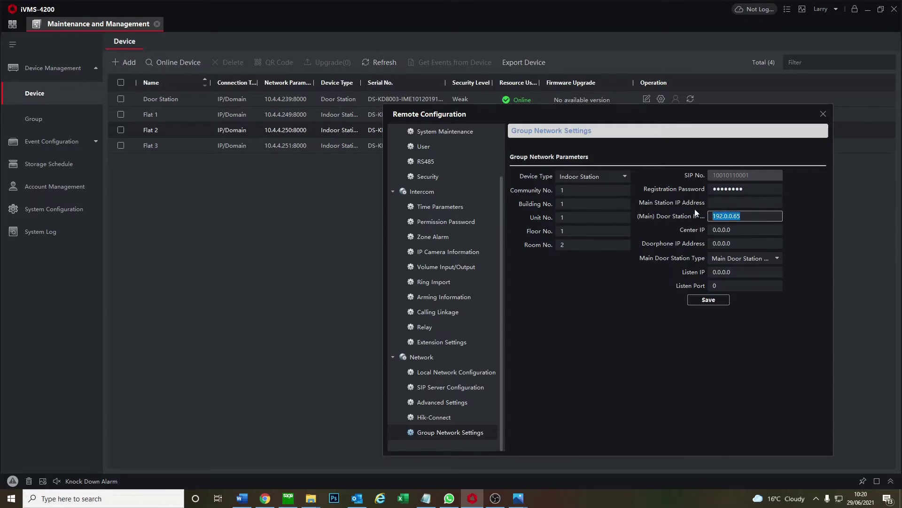
type(".4.4.239")
left_click(699, 299)
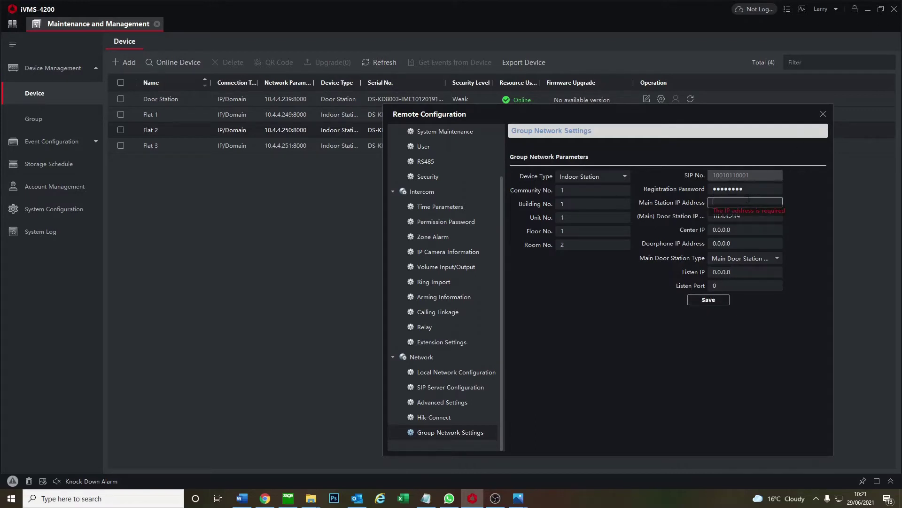
type("0")
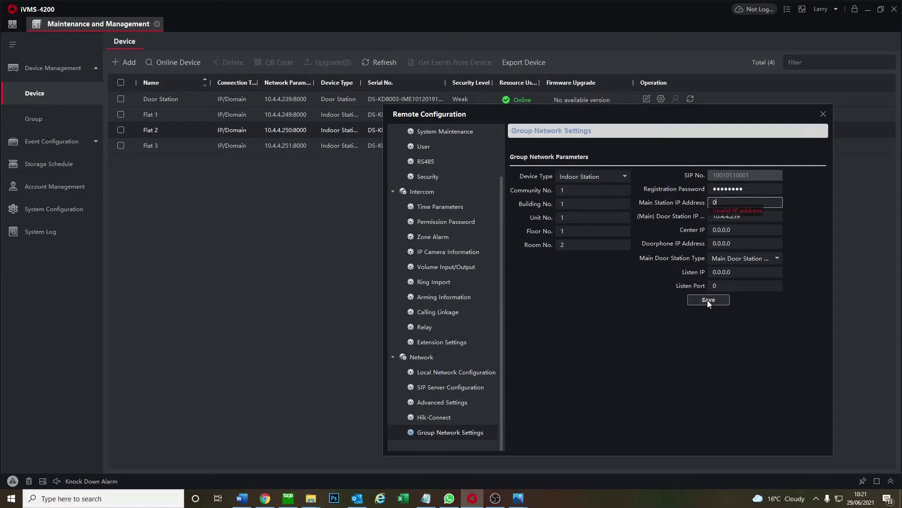
double_click(730, 201)
left_click(824, 113)
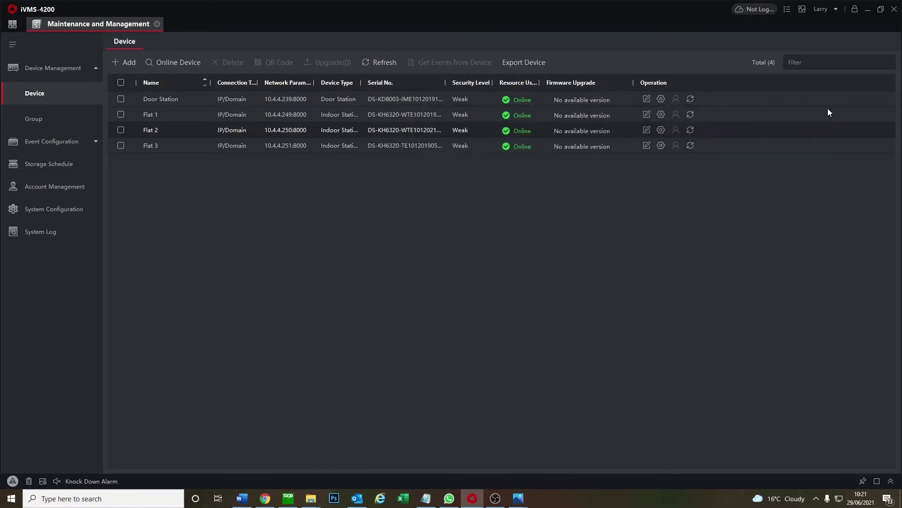
Reopen Flat 2's Group Network Settings and re-enter the correct registration password
left_click(661, 130)
left_click_drag(577, 93, 736, 129)
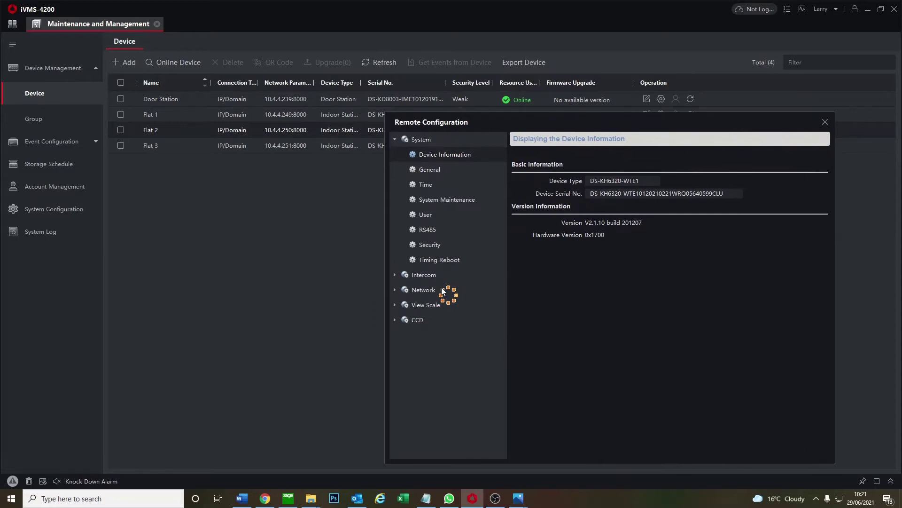
left_click(424, 275)
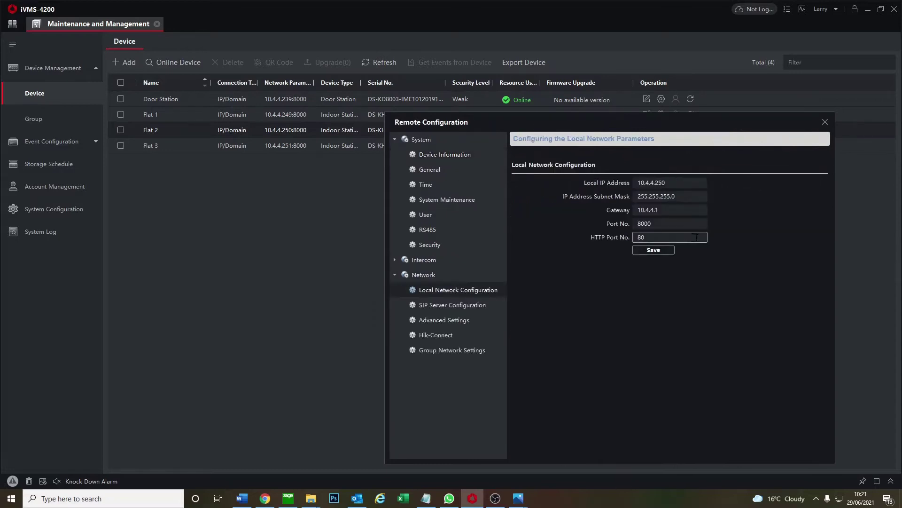
left_click(449, 351)
type("123456")
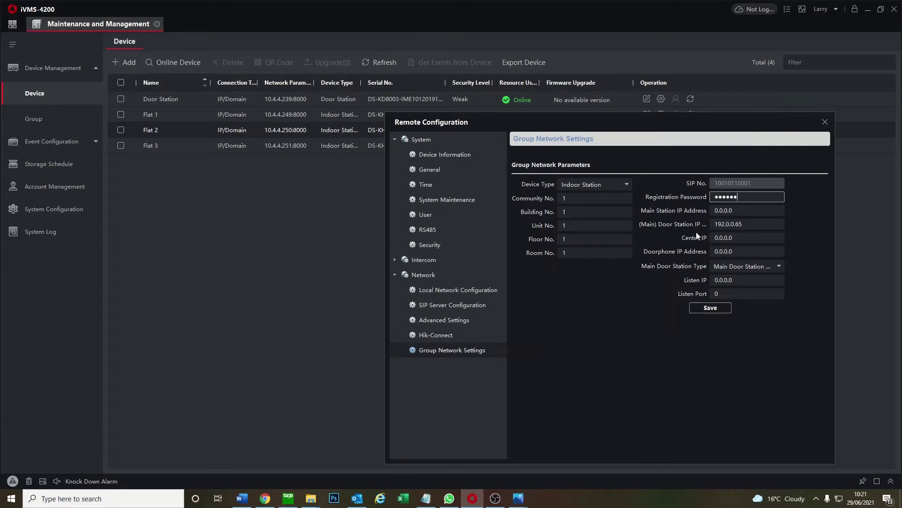
key("BackSpace")
key("BackSpace")
key("BackSpace")
key("BackSpace")
key("BackSpace")
key("BackSpace")
type("12345678")
Set Flat 2's Room No. to 2 and door station IP to 10.4.4.239, save, then open Flat 3
left_click(590, 254)
key("BackSpace")
type("2")
double_click(752, 224)
type("10.4.4.")
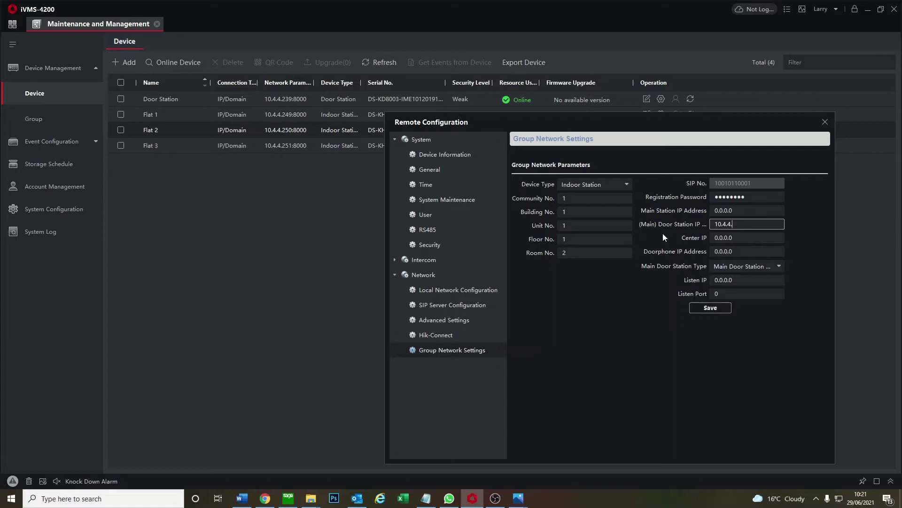
type("239")
left_click(708, 311)
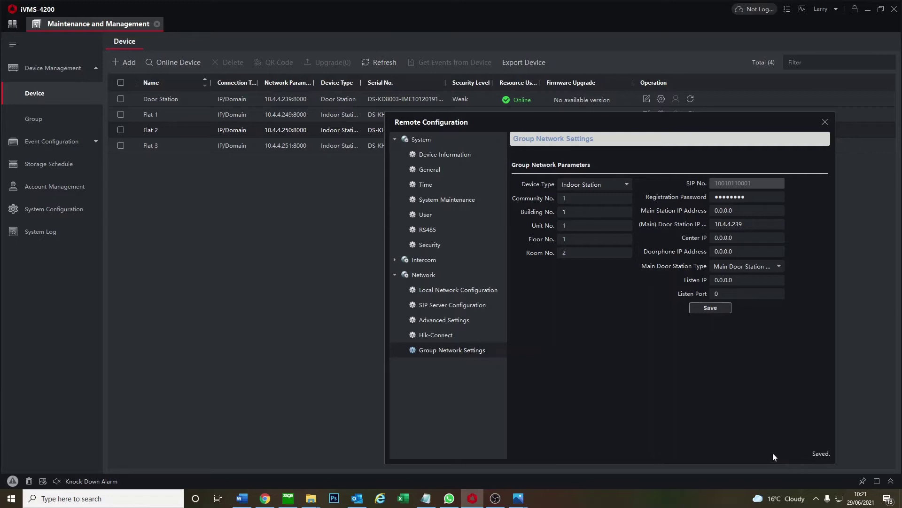
left_click(825, 122)
left_click(662, 146)
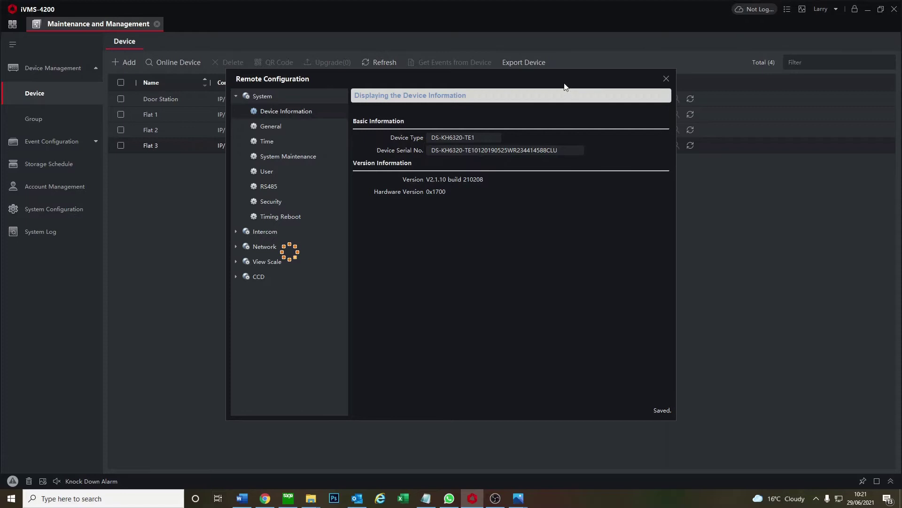
Replace Flat 3's main door station IP with 10.4.4.239 in Group Network Settings and save
left_click_drag(568, 84, 619, 93)
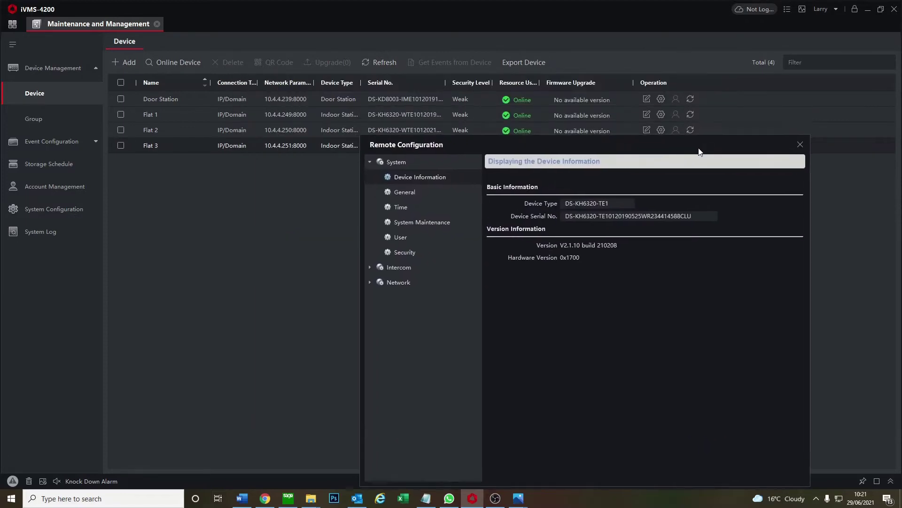
left_click(402, 277)
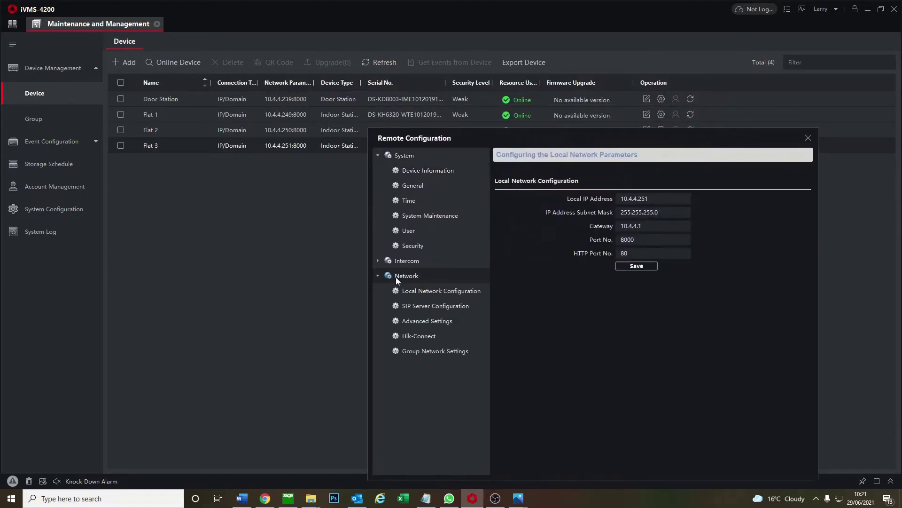
left_click(417, 353)
left_click(550, 269)
left_click(729, 213)
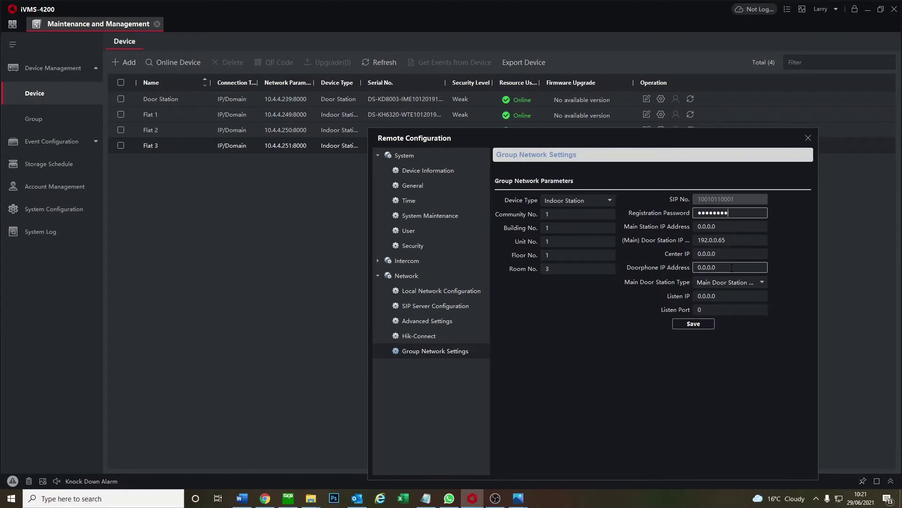
double_click(713, 240)
type("10.4.4.239")
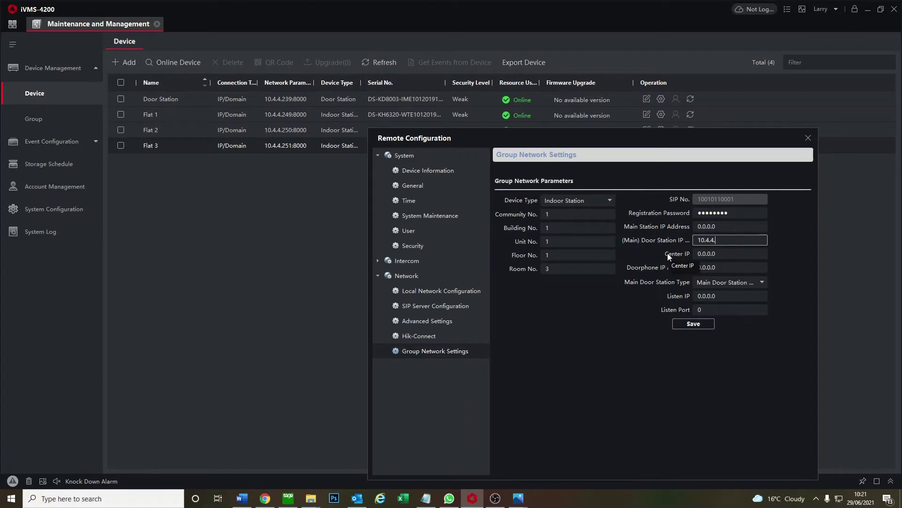
left_click(694, 326)
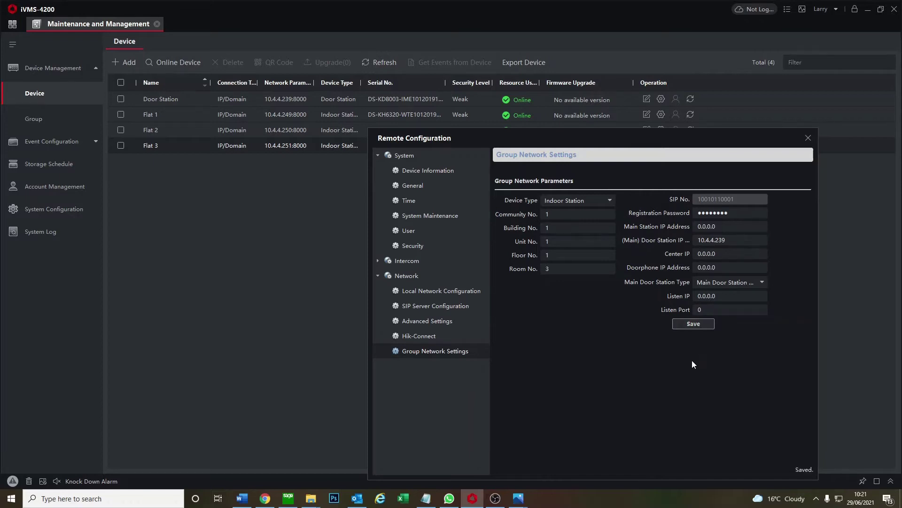
left_click(808, 137)
Number the door station's Sub Module call buttons 01–06 as 1 through 6 and save
left_click(661, 99)
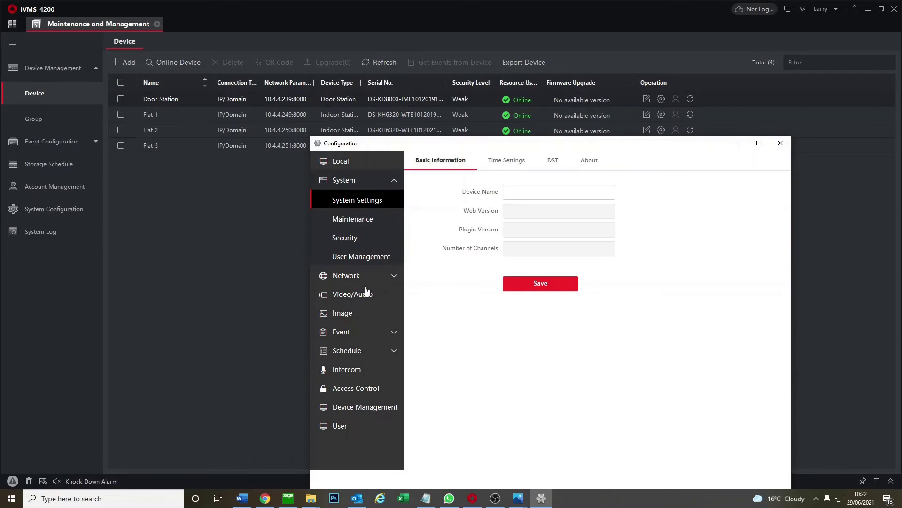
left_click(354, 370)
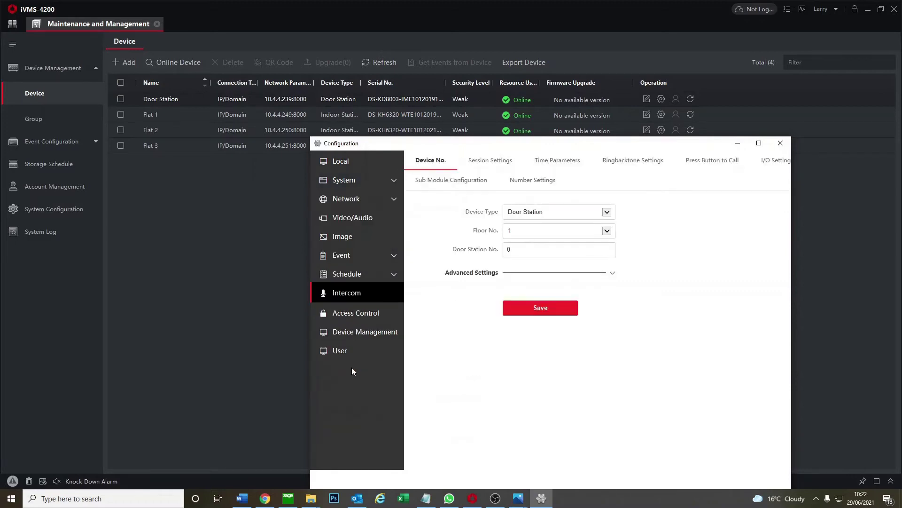
left_click(732, 170)
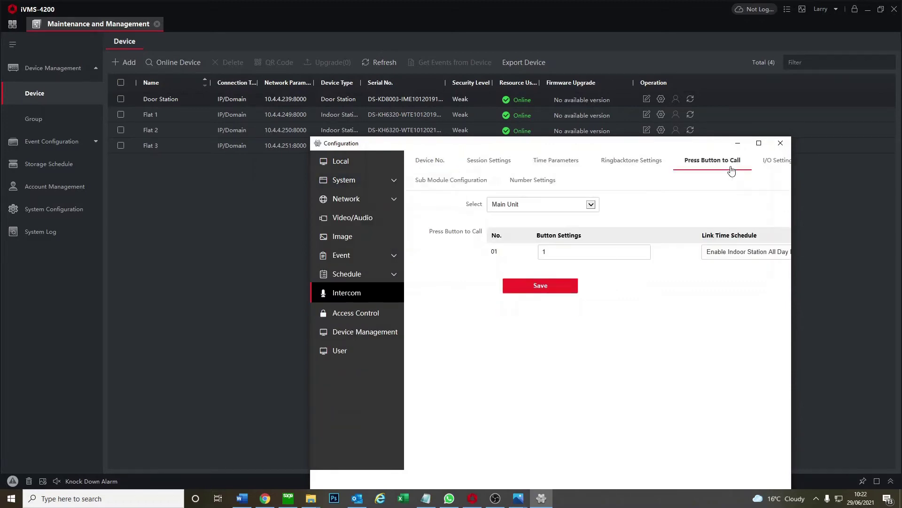
left_click(536, 215)
left_click(583, 216)
left_click(536, 214)
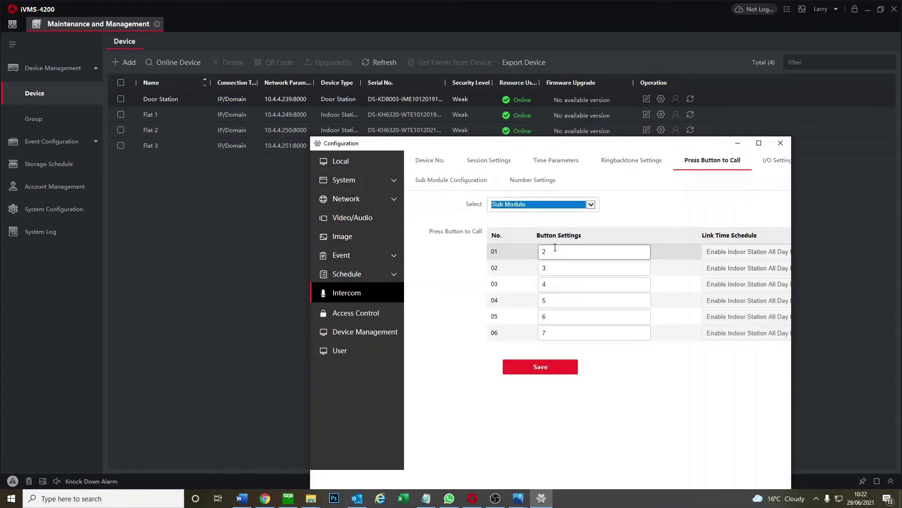
left_click_drag(563, 269, 513, 266)
type("2")
left_click_drag(563, 284, 520, 334)
type("34")
type("5")
type("6")
left_click(539, 365)
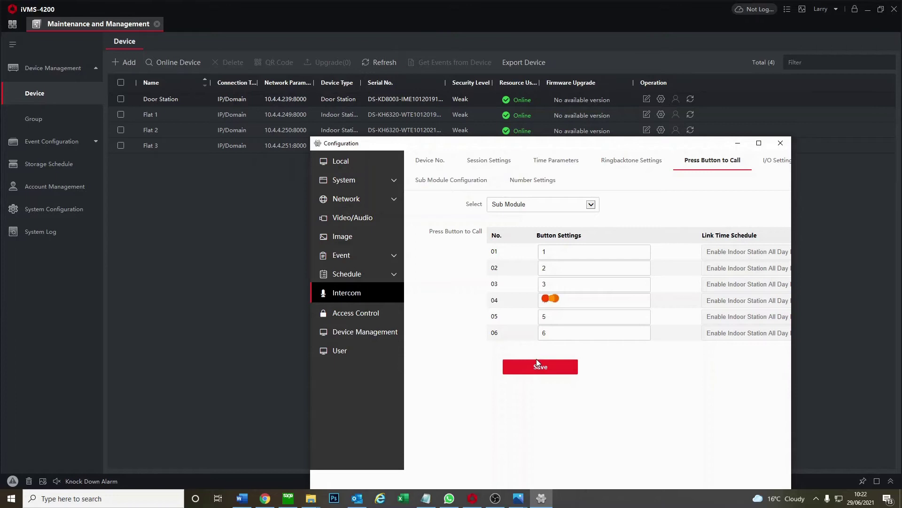
left_click(780, 143)
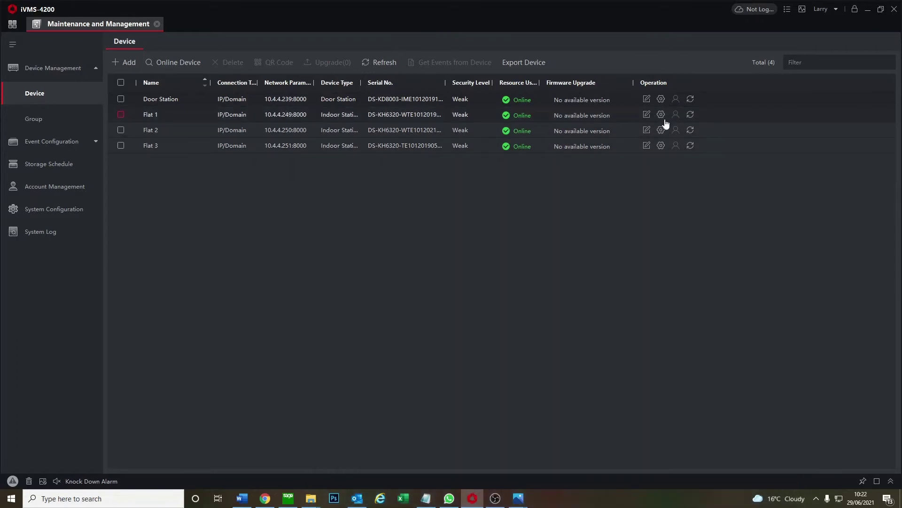
Choose Unlocking Password in Flat 1's Permission Password, enter and confirm a six-digit password, and save
left_click(661, 115)
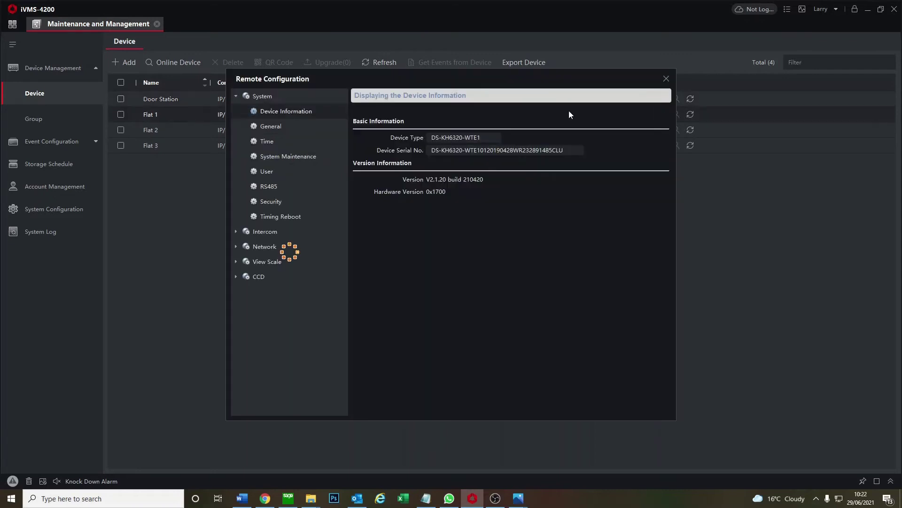
left_click_drag(551, 85, 675, 116)
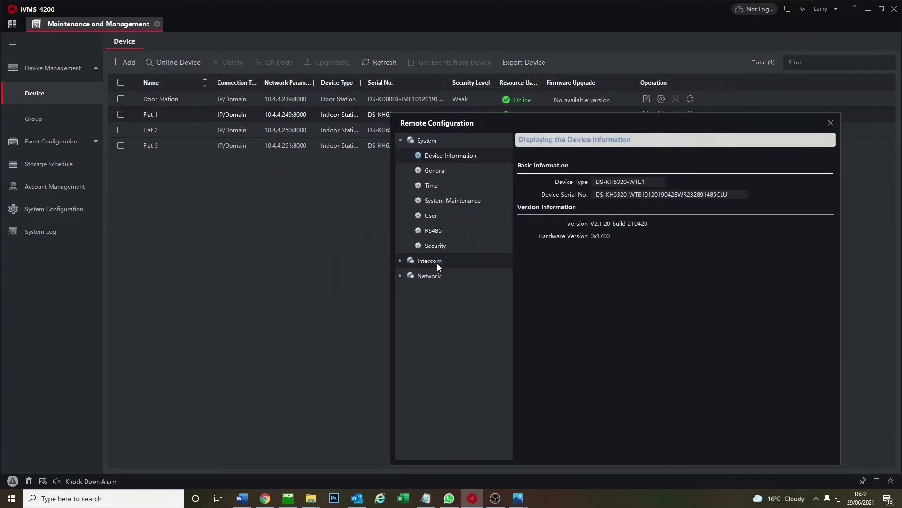
left_click(438, 264)
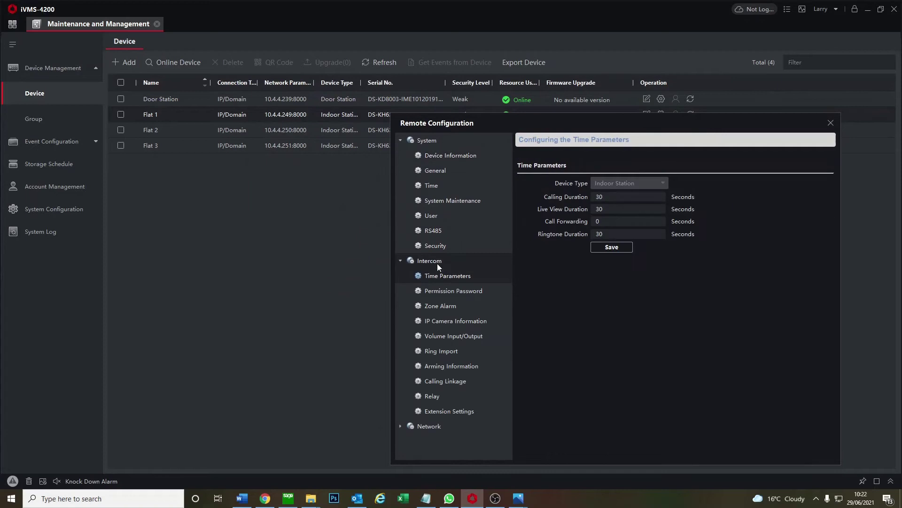
left_click(447, 292)
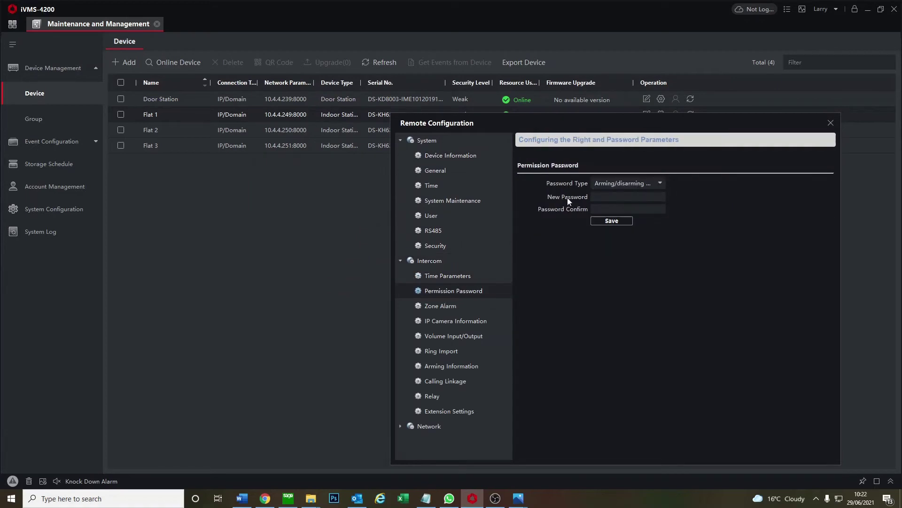
left_click(616, 184)
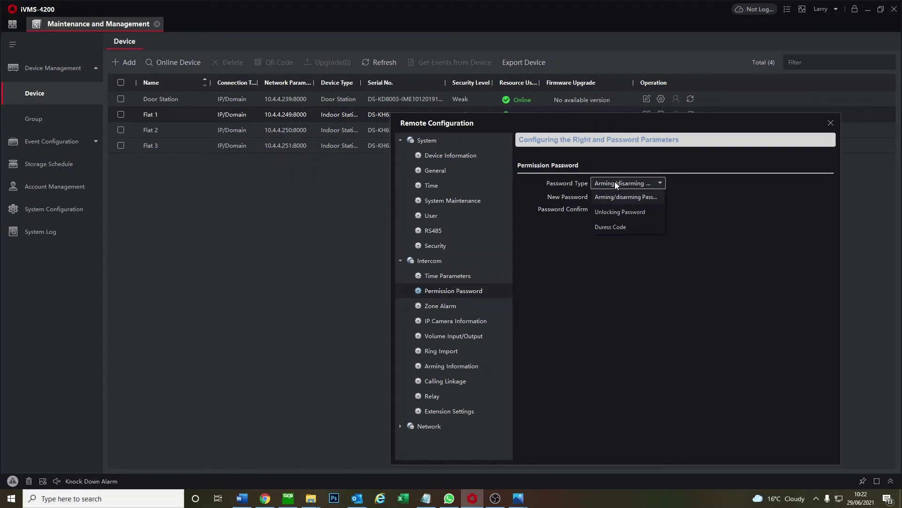
left_click(620, 212)
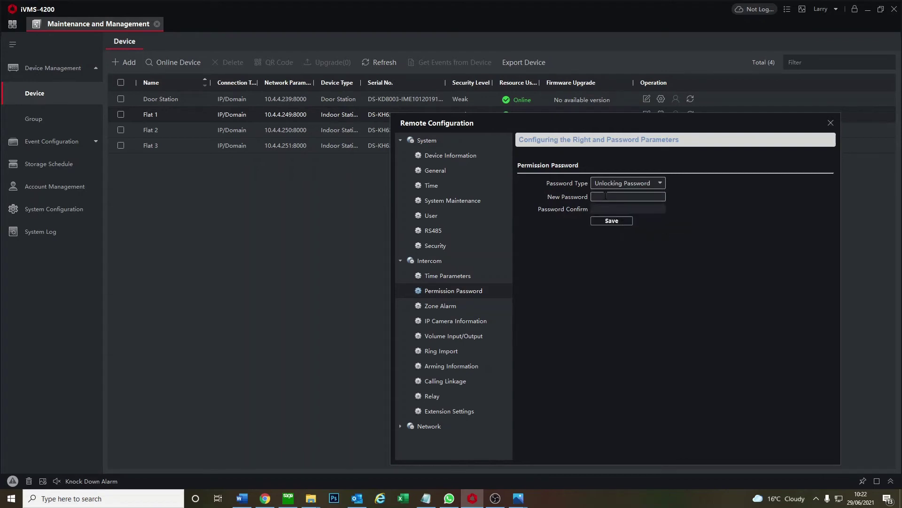
left_click(606, 196)
type("123456")
left_click(611, 208)
type("1")
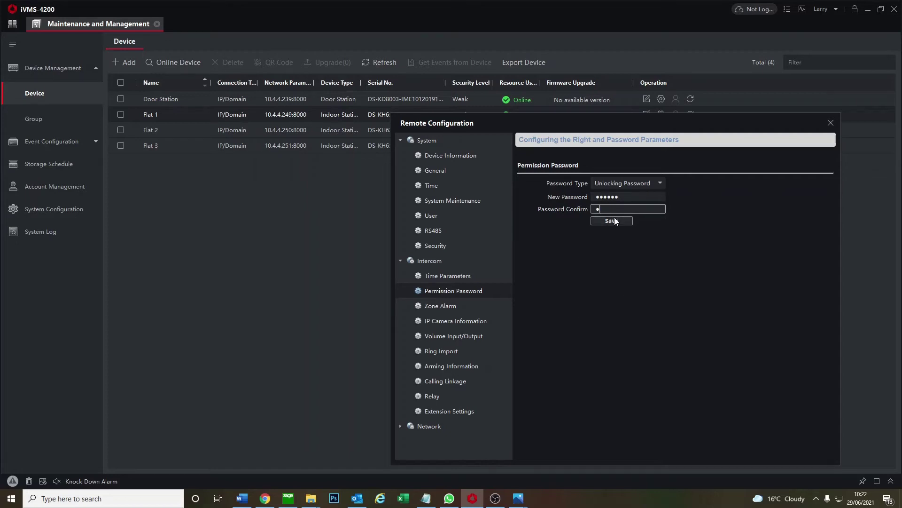
left_click(619, 221)
Save a confirmed six-digit Unlocking Password in Flat 2's Intercom > Permission Password
left_click(831, 123)
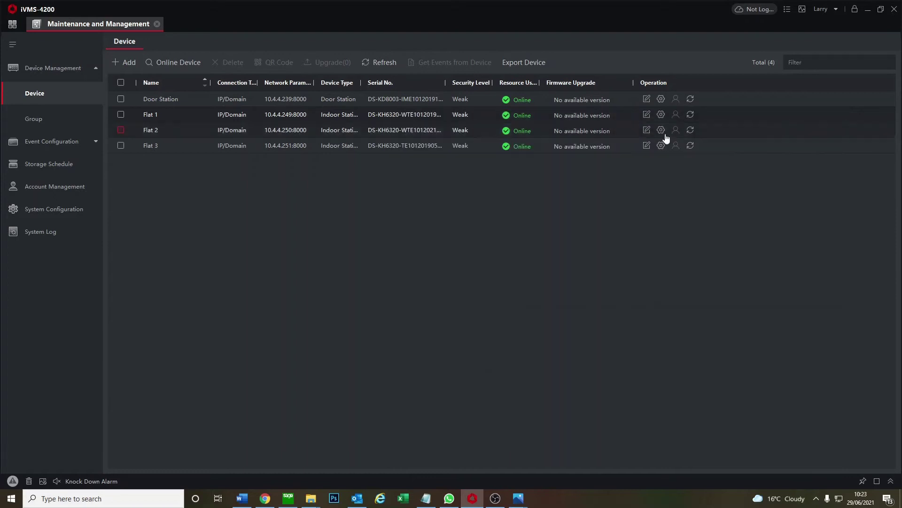
left_click(663, 131)
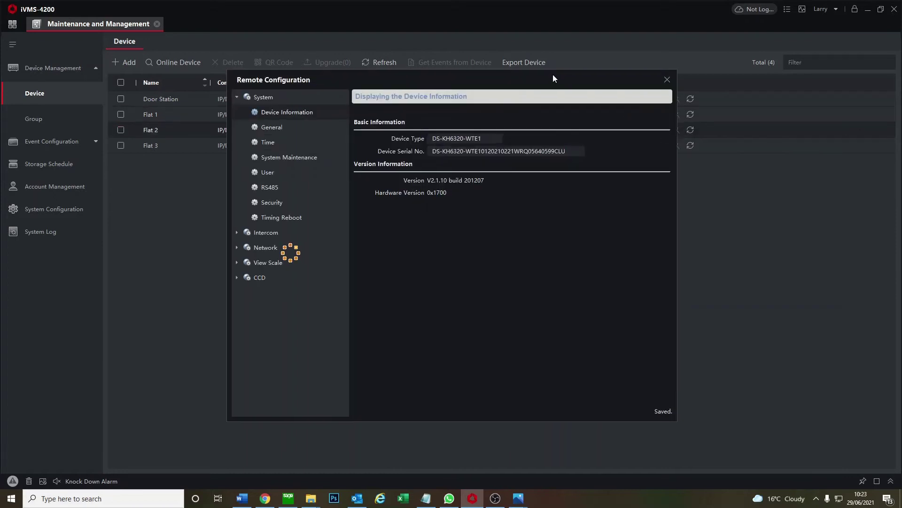
left_click_drag(553, 77, 670, 86)
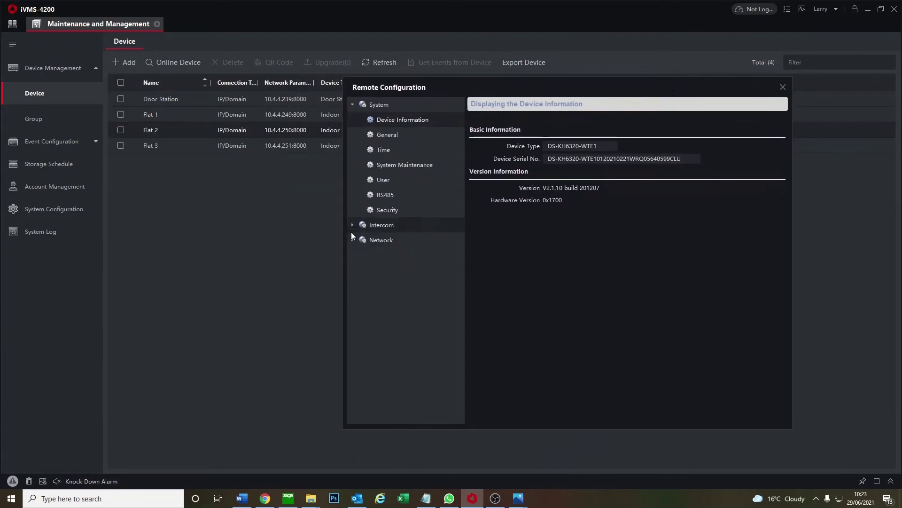
left_click(353, 225)
left_click(385, 255)
left_click(571, 147)
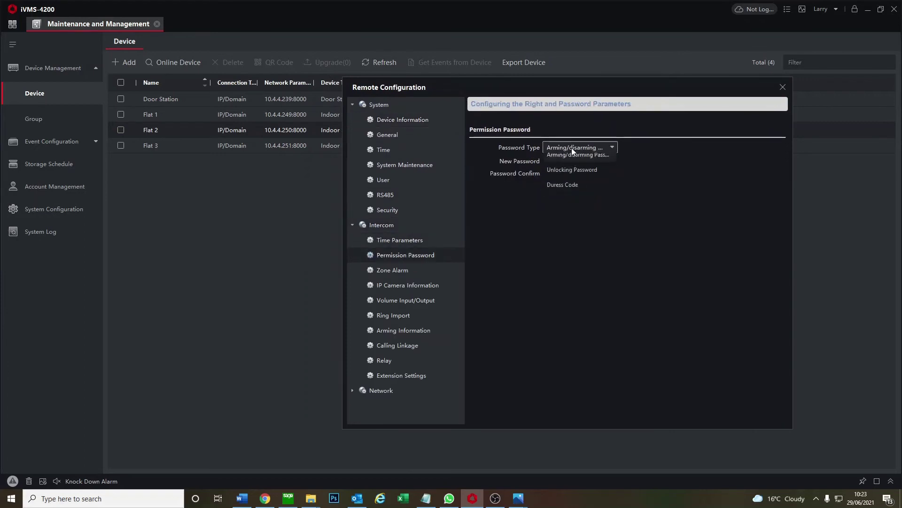
left_click(571, 160)
left_click(568, 161)
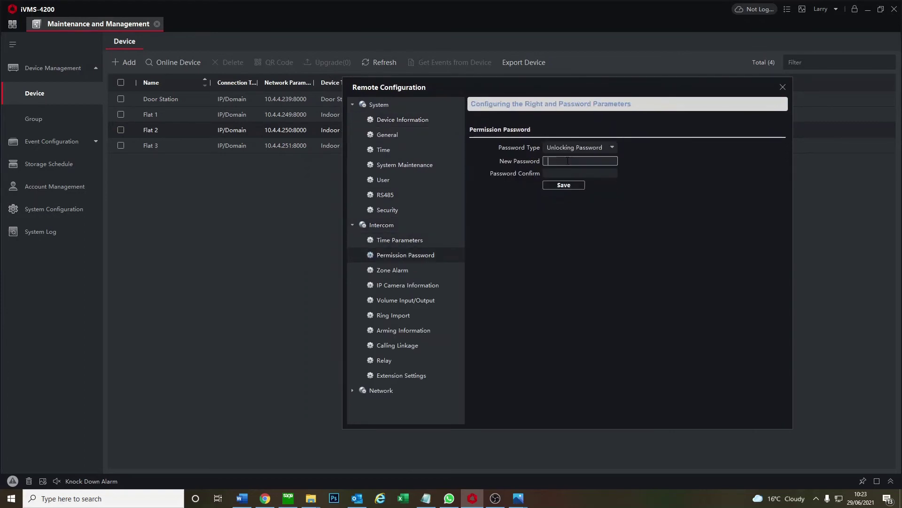
left_click(565, 170)
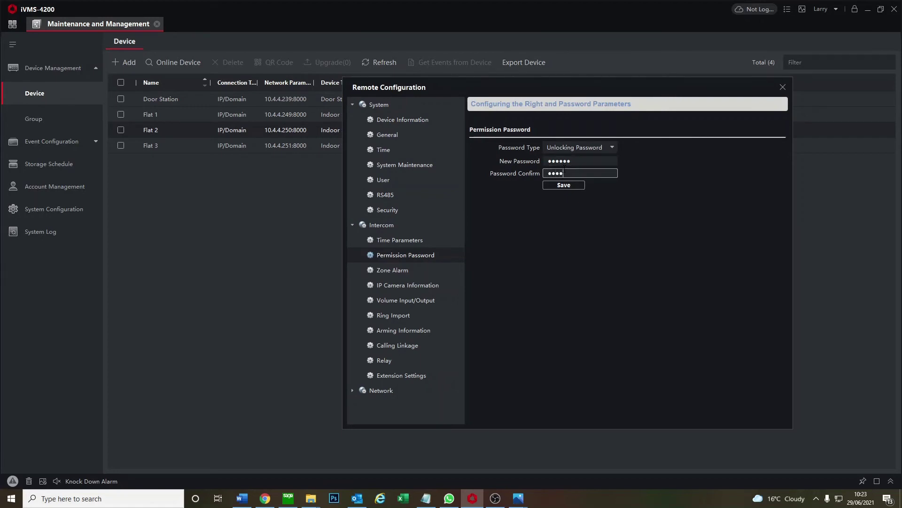
left_click(564, 184)
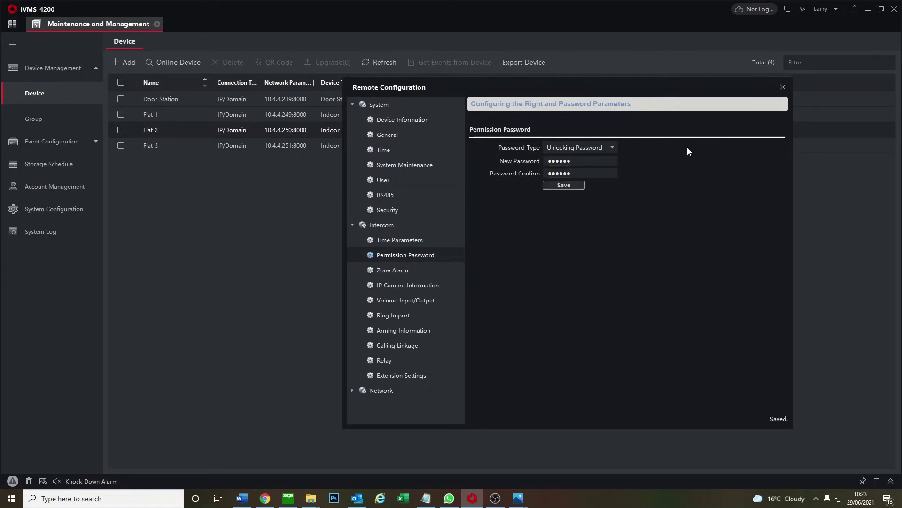
Save a confirmed six-digit Unlocking Password in Flat 3's Intercom > Permission Password
left_click(783, 87)
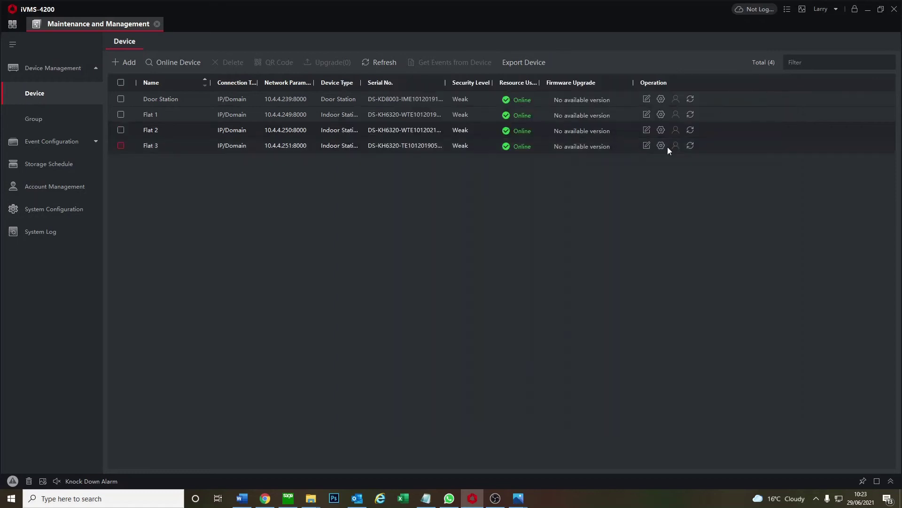
left_click(660, 148)
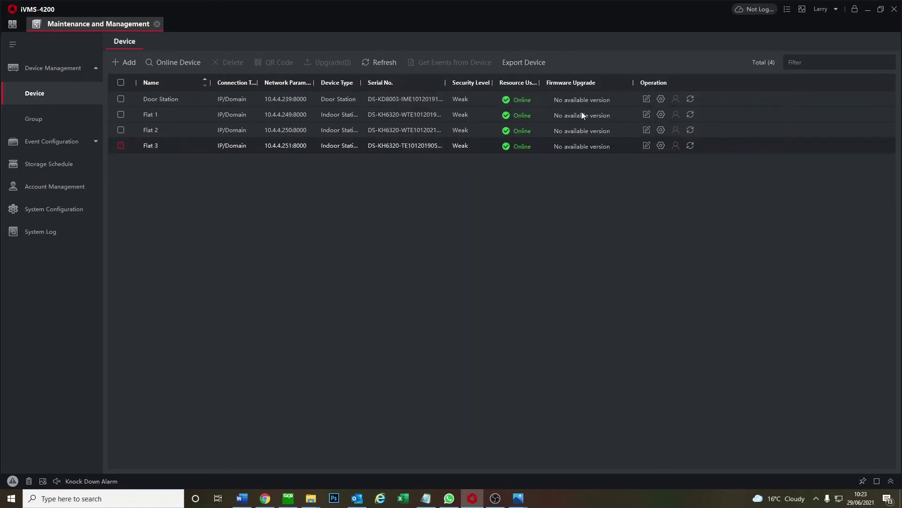
left_click_drag(629, 109, 636, 109)
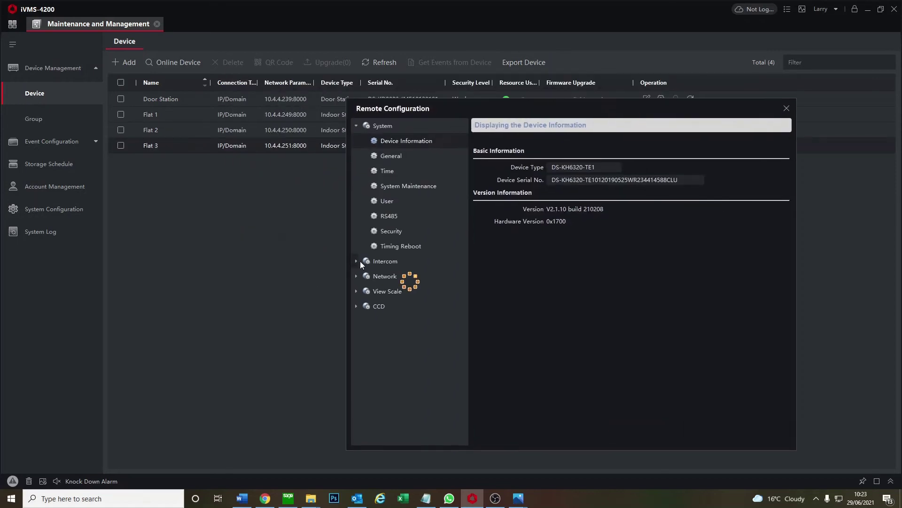
left_click(356, 231)
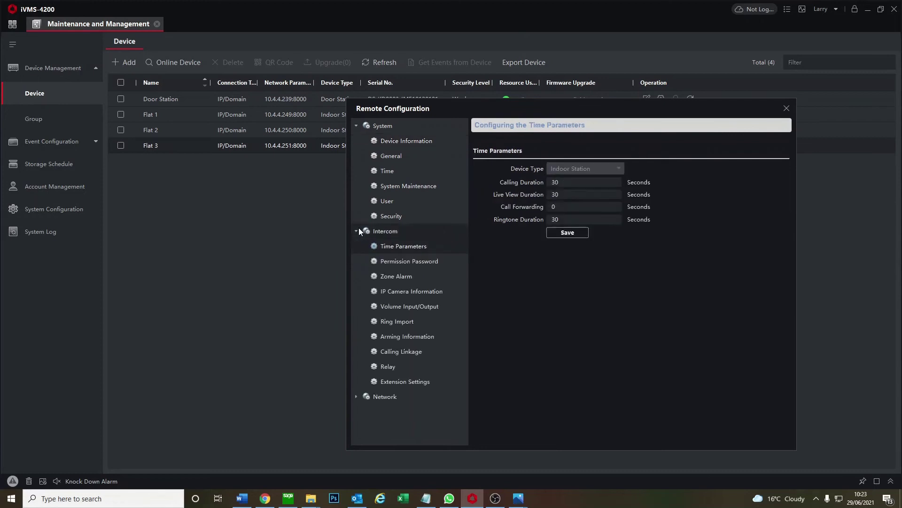
left_click(405, 261)
left_click(583, 169)
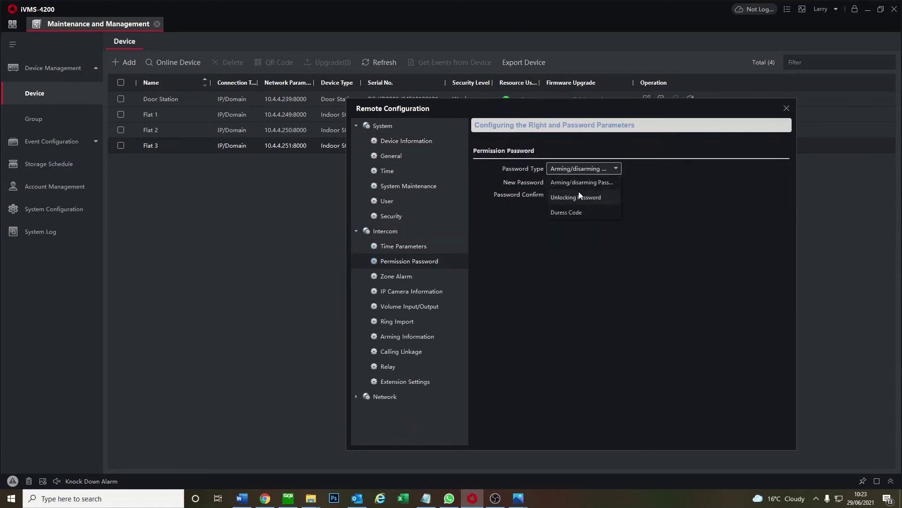
left_click(581, 195)
left_click(570, 183)
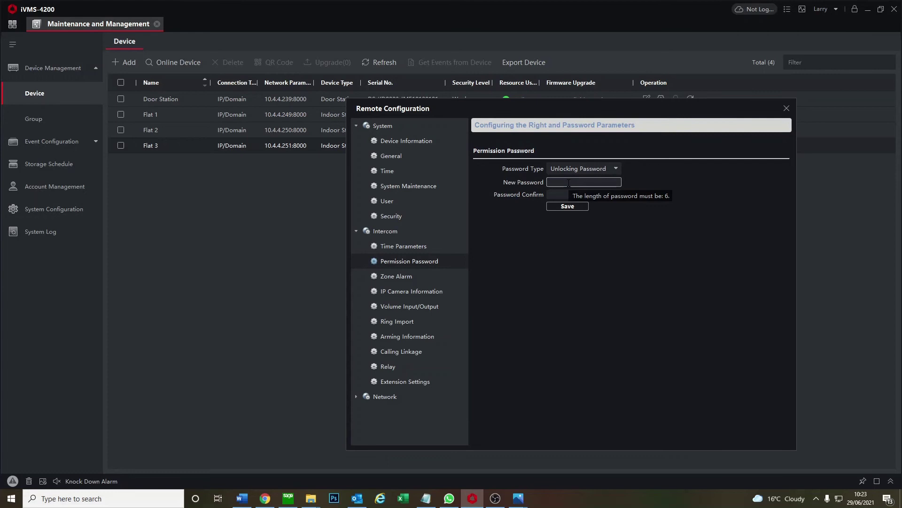
type("123456")
key("Tab")
type("123456")
left_click(569, 207)
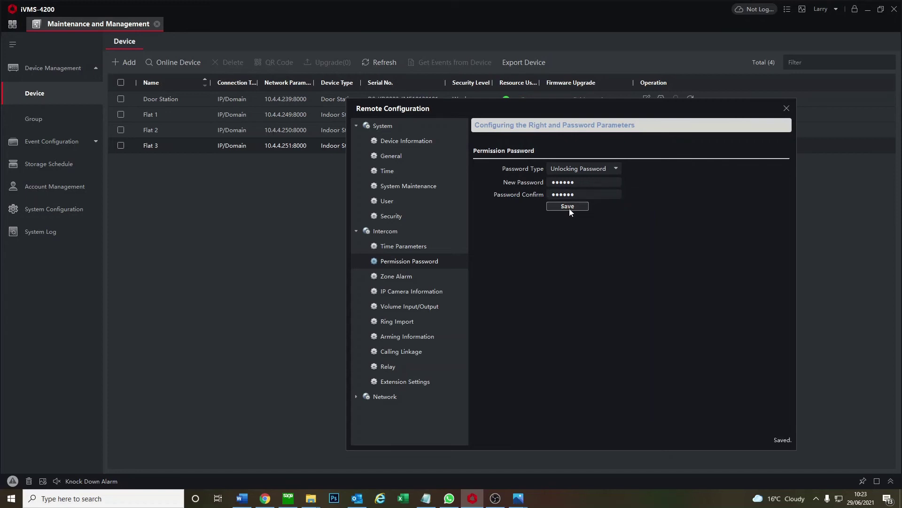
left_click(787, 109)
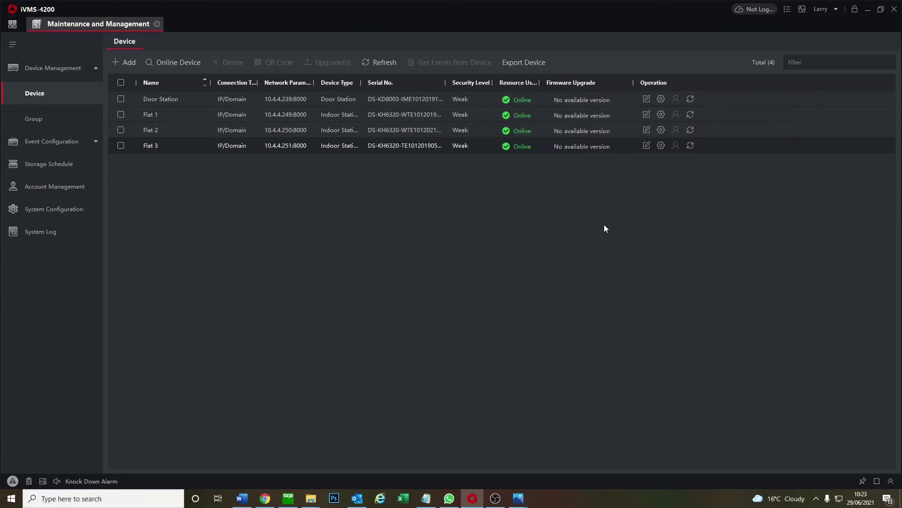